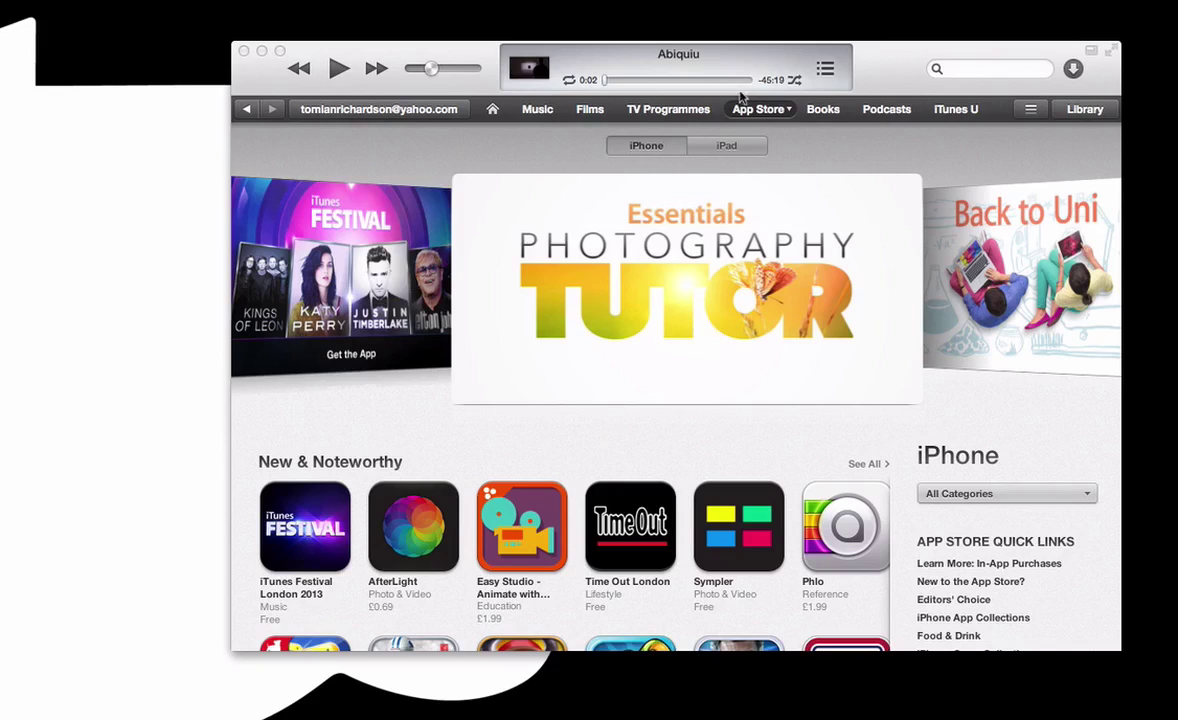
# Step: Search the App Store for 'whatsapp', download WhatsApp Messenger, and open a new Finder window
pyautogui.click(1016, 71)
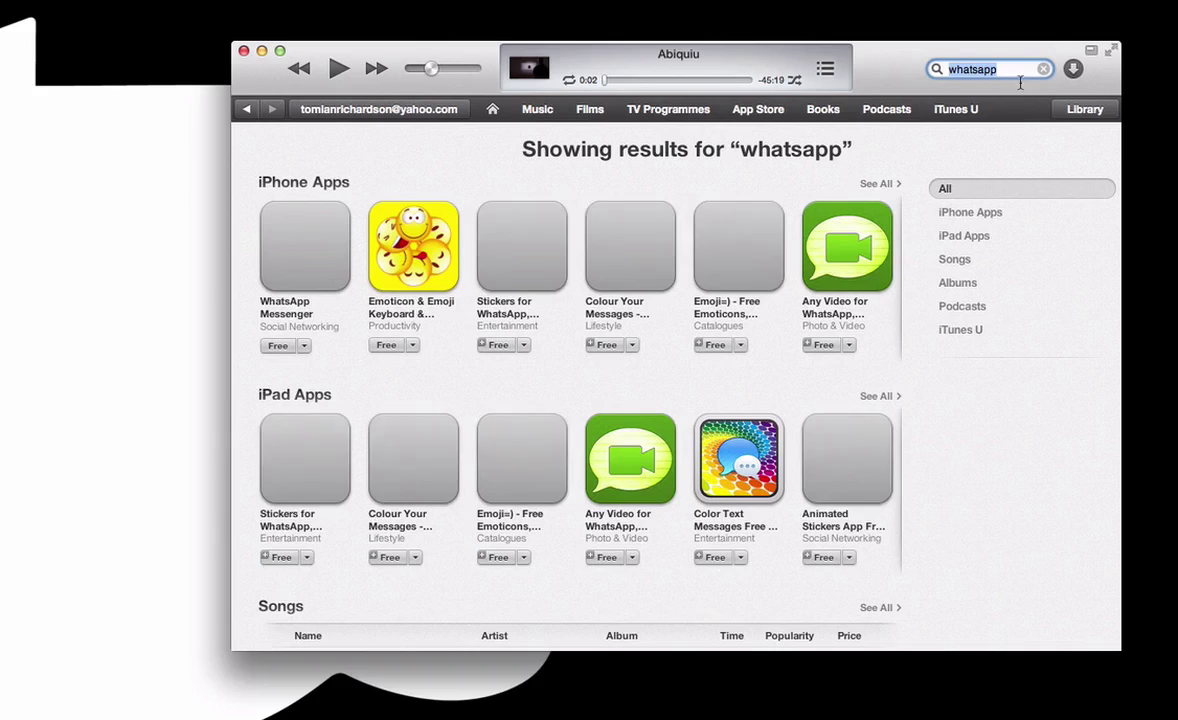
pyautogui.click(553, 276)
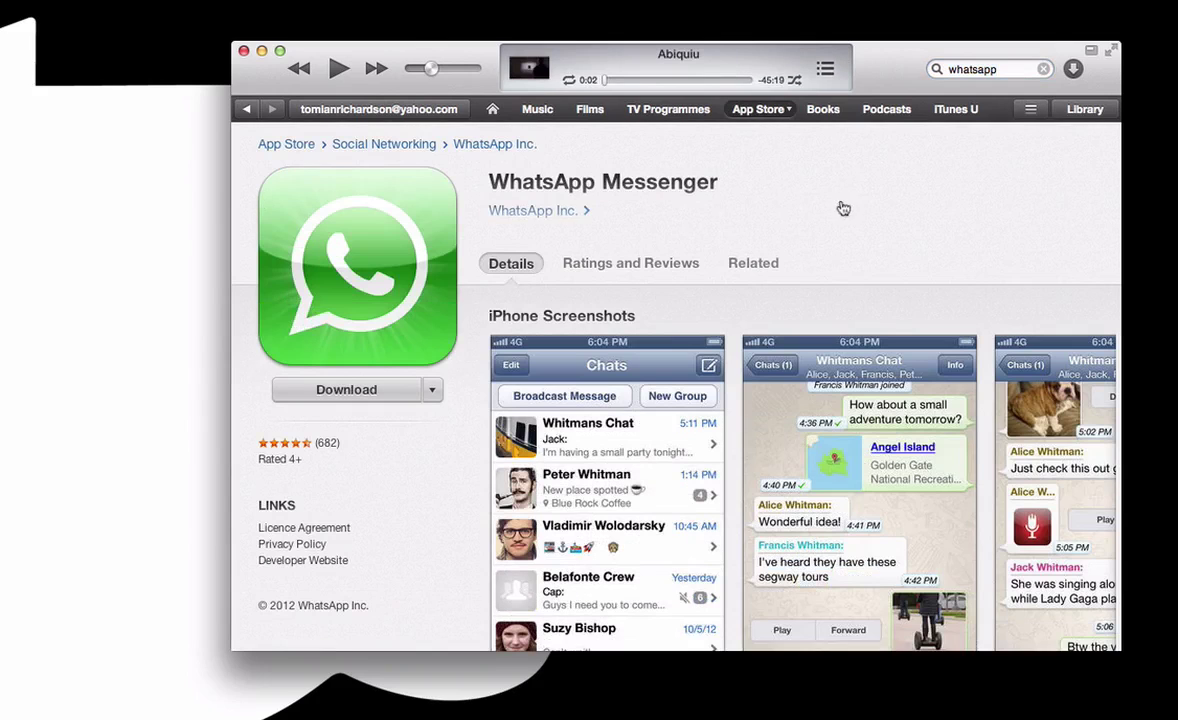
pyautogui.click(346, 389)
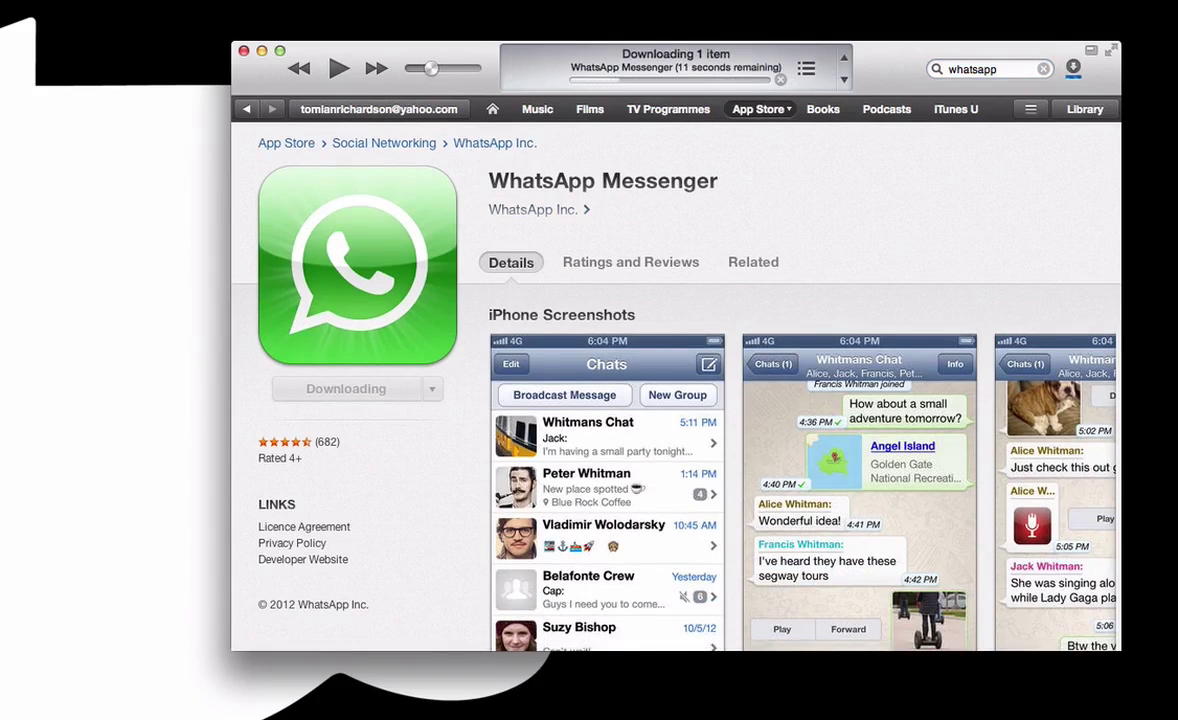
pyautogui.press('super+Tab')
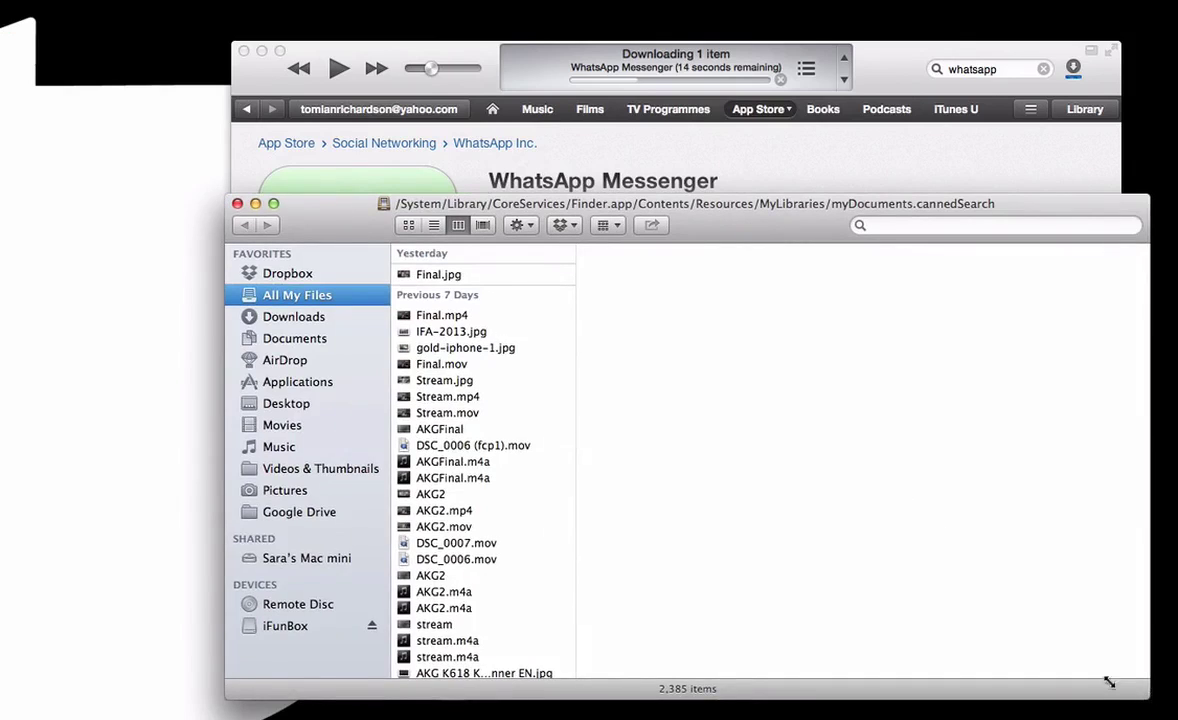
# Step: Move WhatsApp 2.11.3.ipa from Music > iTunes > iTunes Media > Mobile Applications onto the desktop
pyautogui.moveTo(1109, 681); pyautogui.dragTo(928, 570)
pyautogui.moveTo(708, 212); pyautogui.dragTo(755, 172)
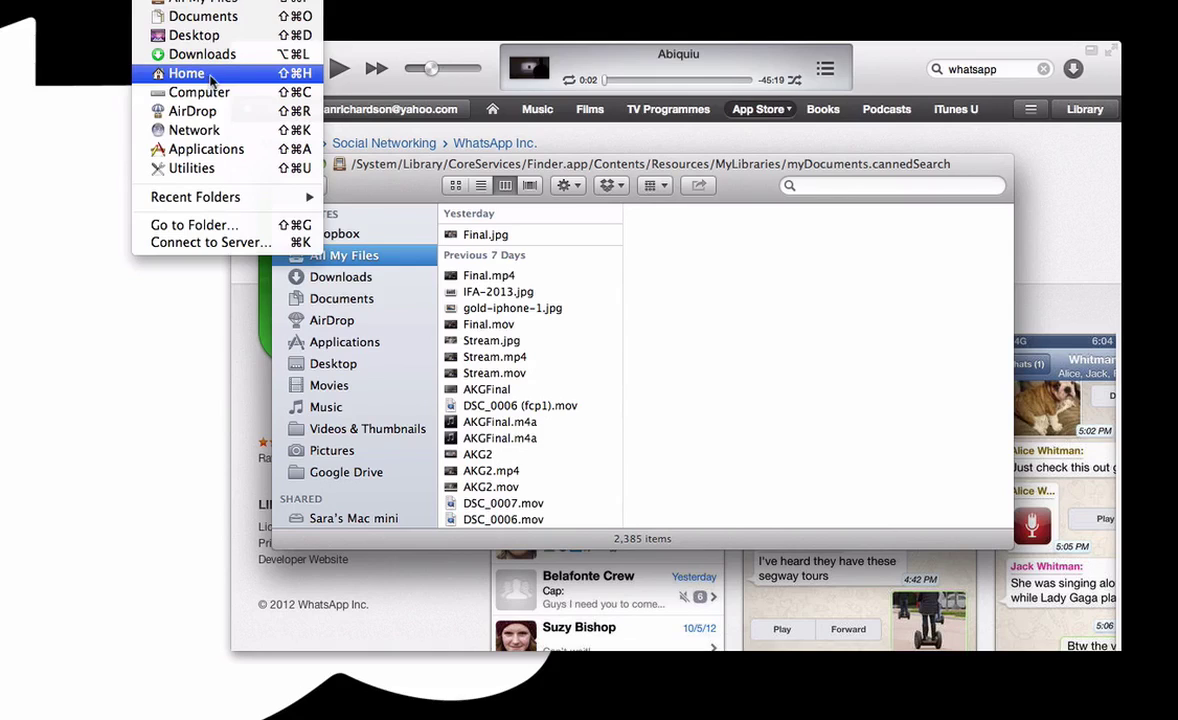
pyautogui.click(187, 73)
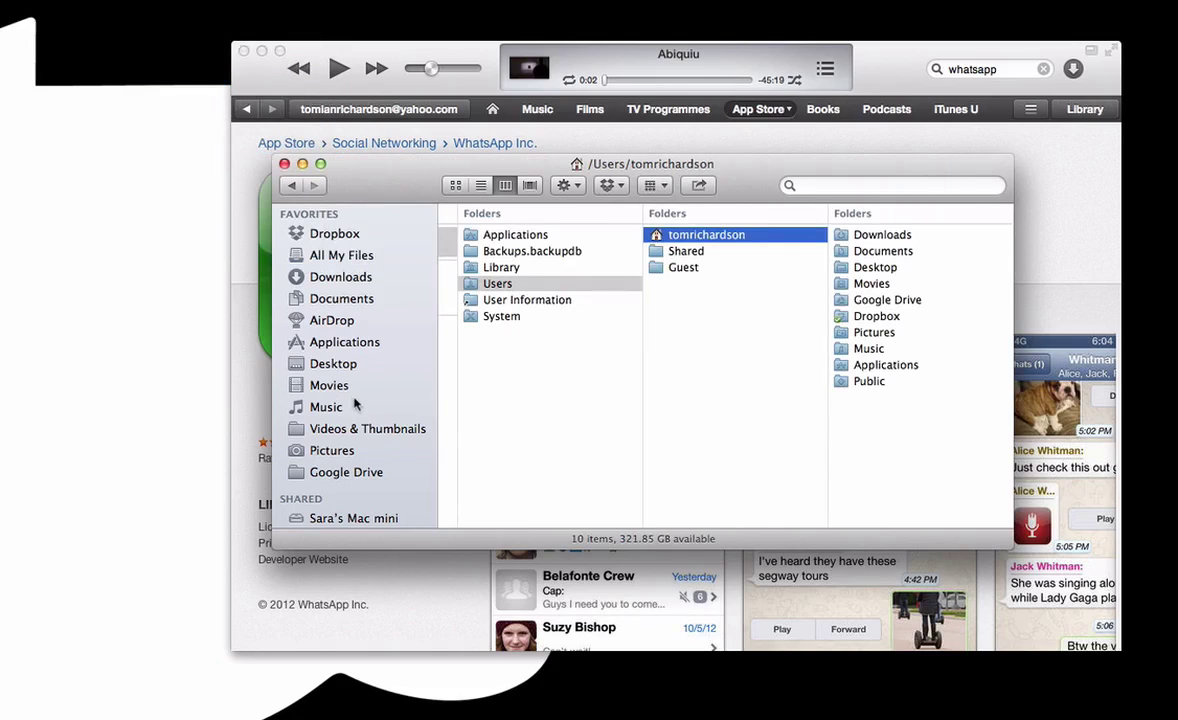
pyautogui.click(327, 407)
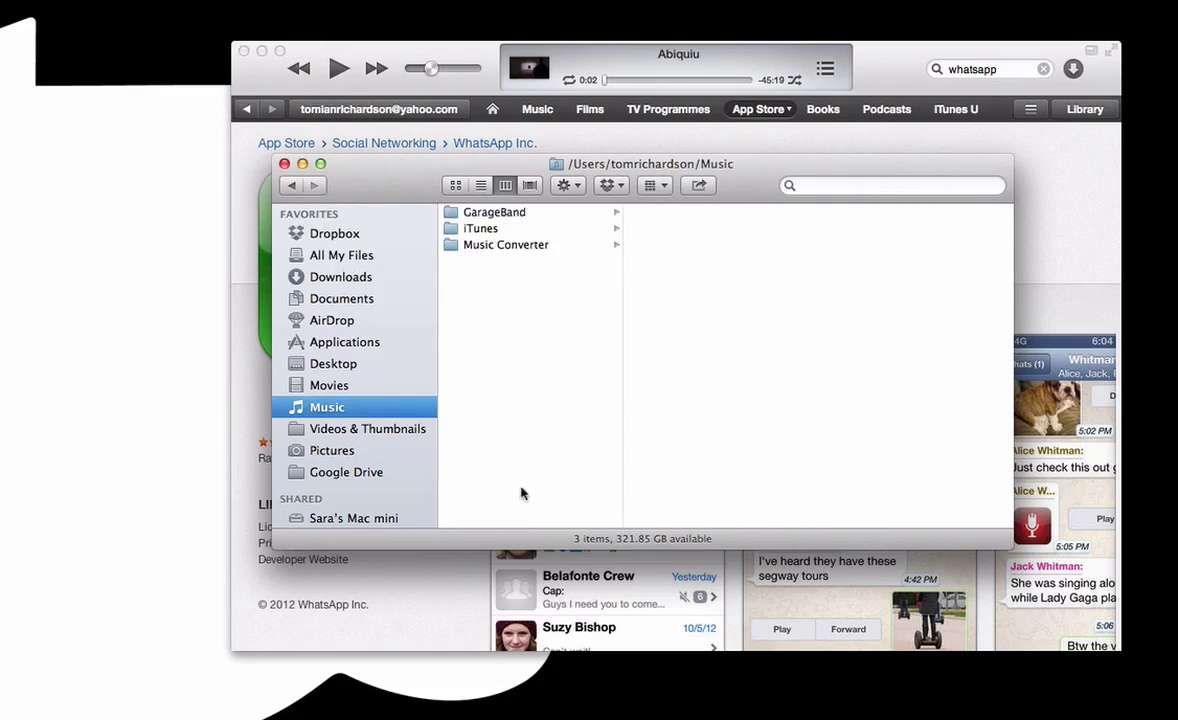
pyautogui.click(490, 230)
pyautogui.click(705, 295)
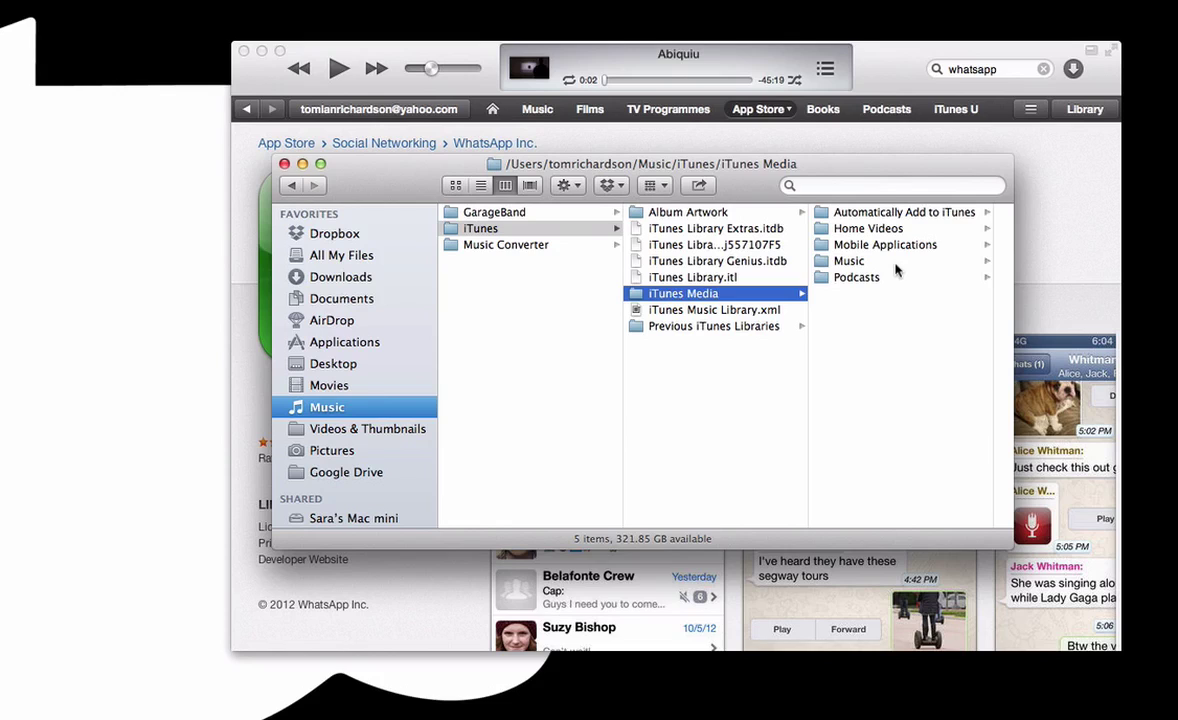
pyautogui.click(906, 245)
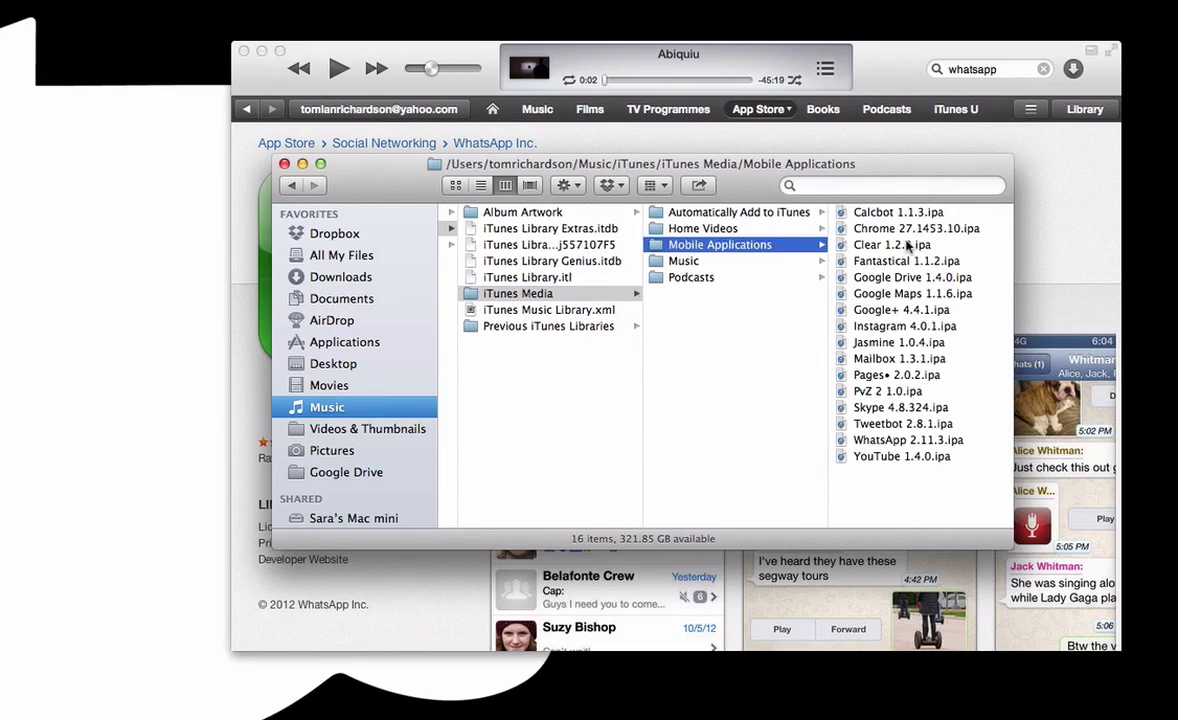
pyautogui.click(883, 443)
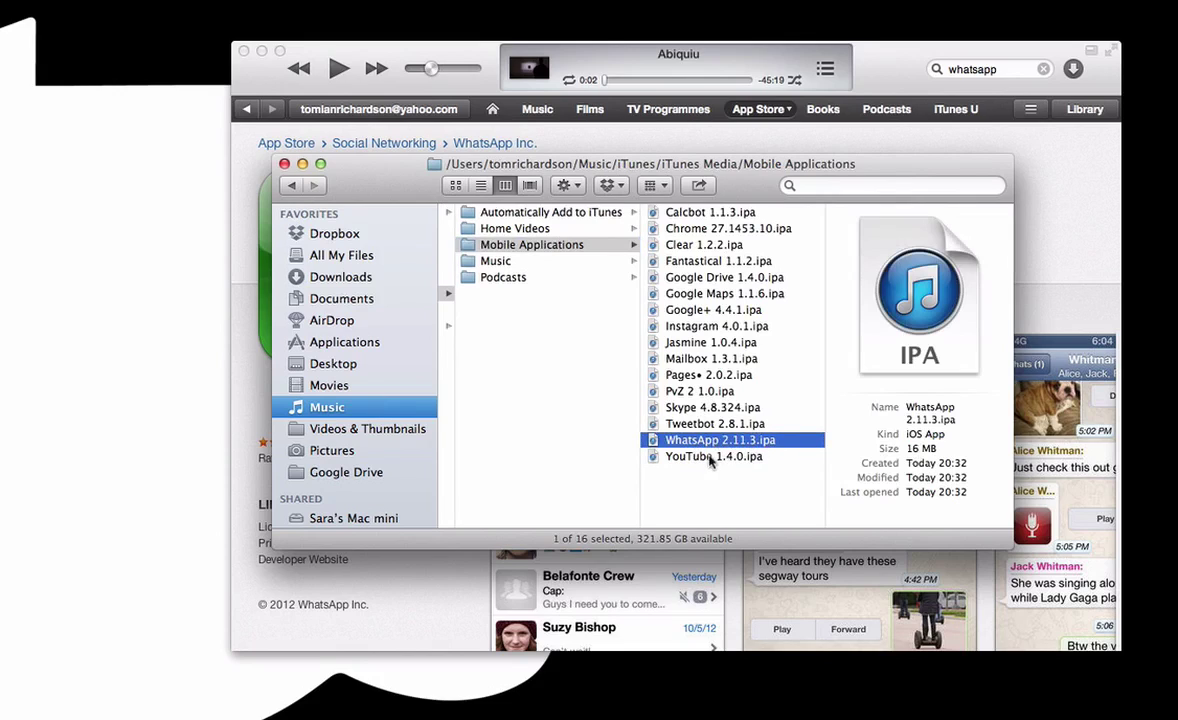
pyautogui.moveTo(703, 450); pyautogui.dragTo(1150, 465)
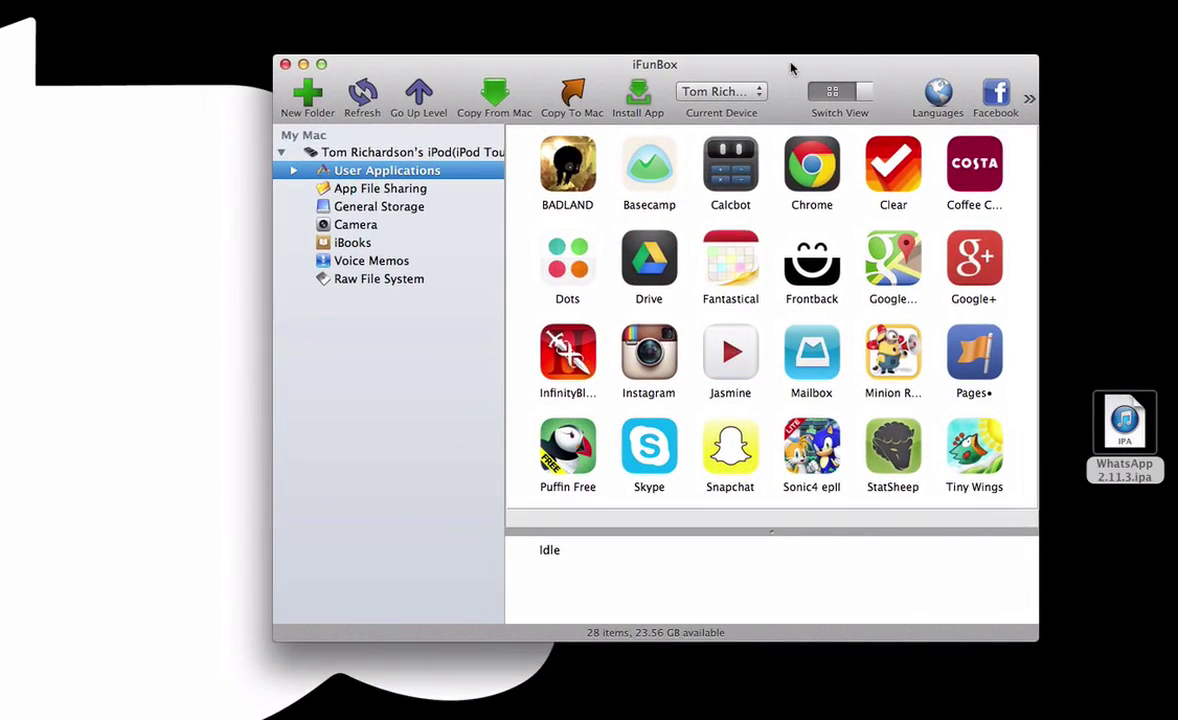
# Step: Start installing an app package onto the iPod from iFunBox's User Applications view
pyautogui.click(646, 96)
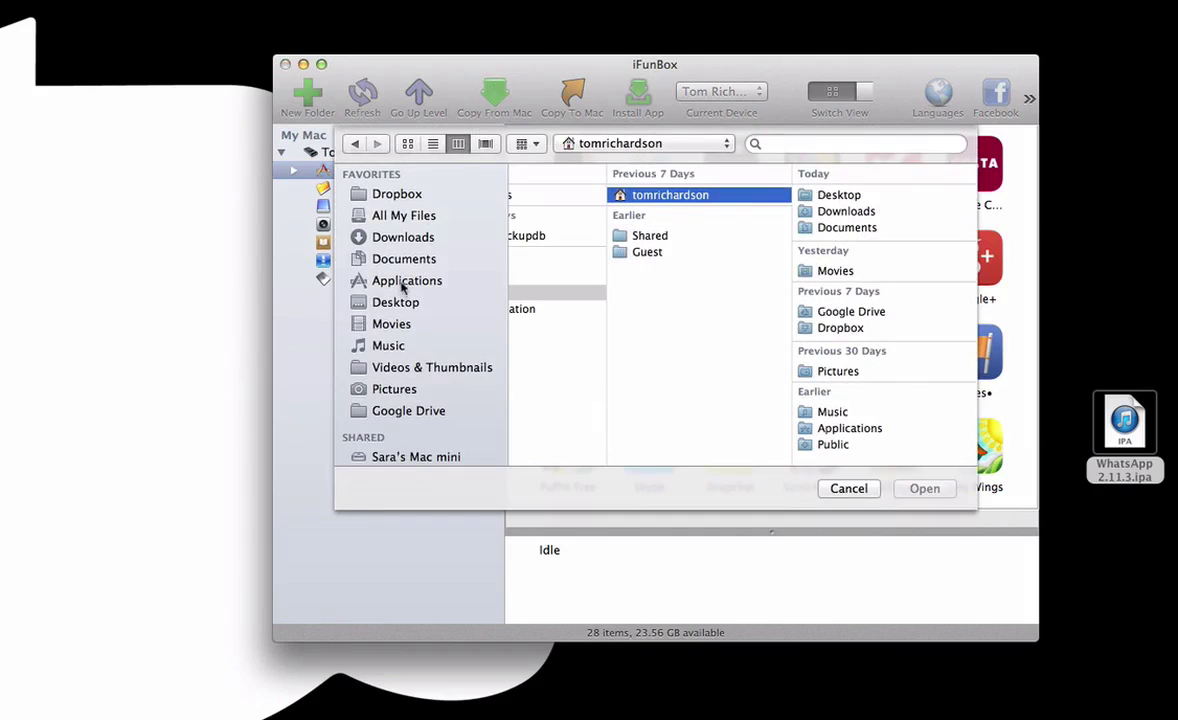
# Step: Pick WhatsApp 2.11.3.ipa from the Desktop and install it on the iPod
pyautogui.click(432, 302)
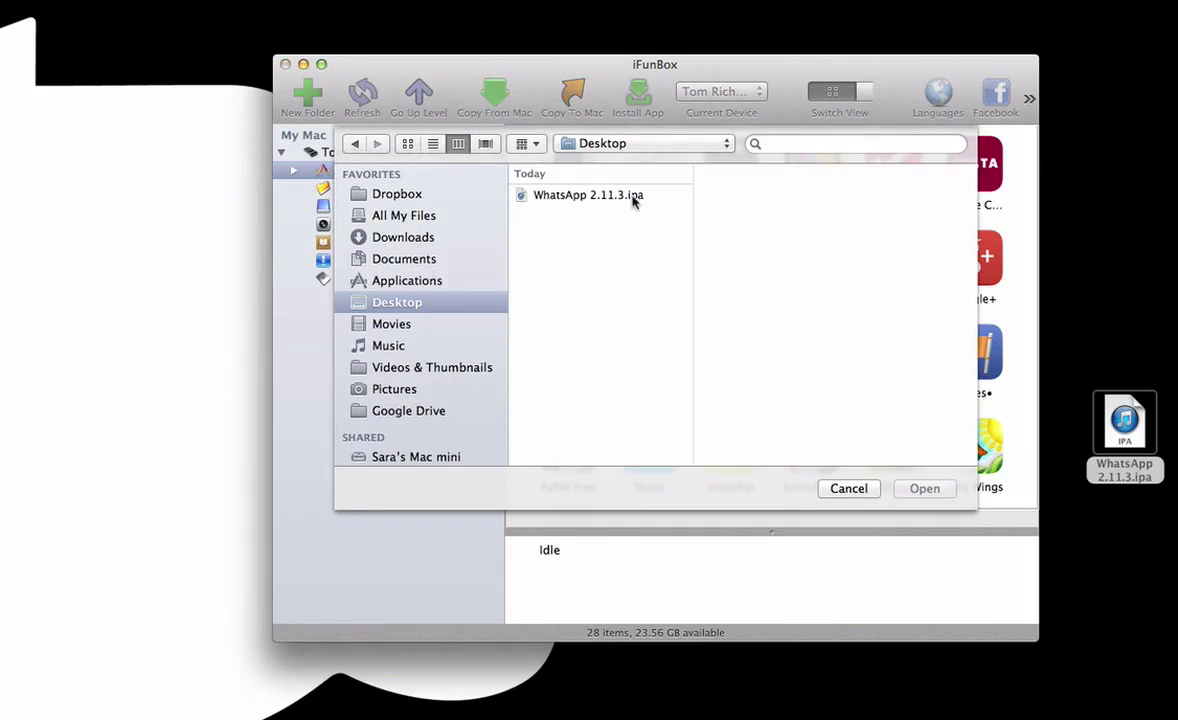
pyautogui.click(632, 195)
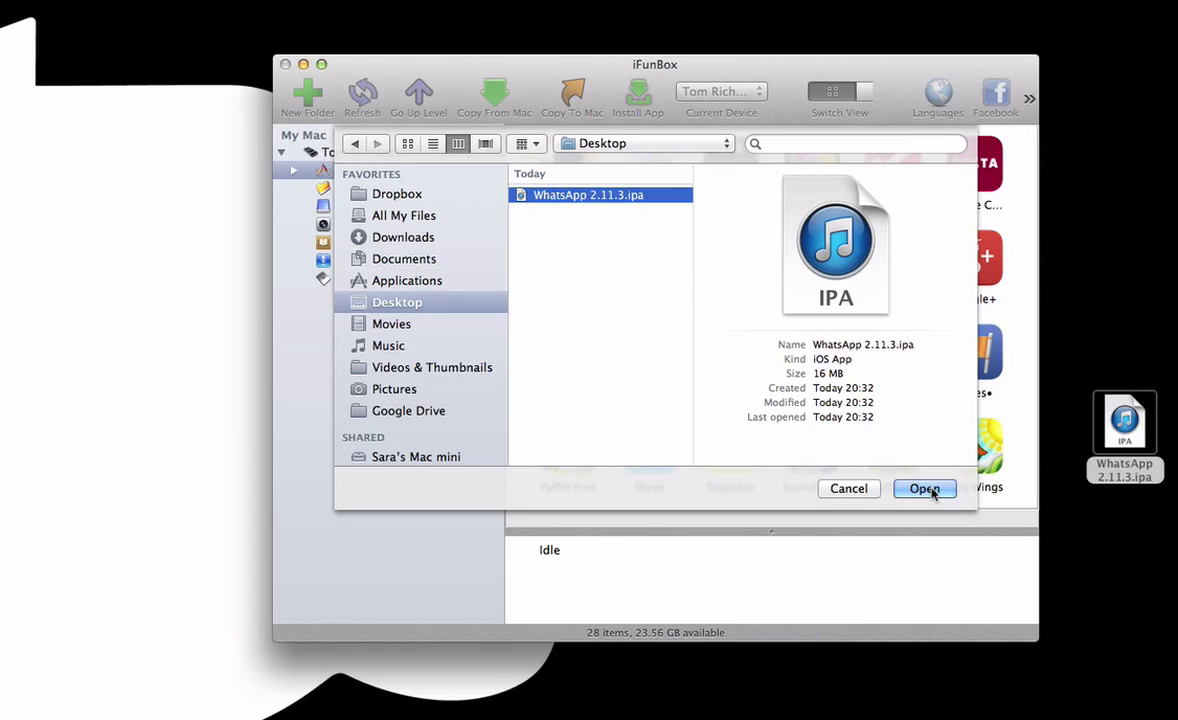
pyautogui.click(930, 489)
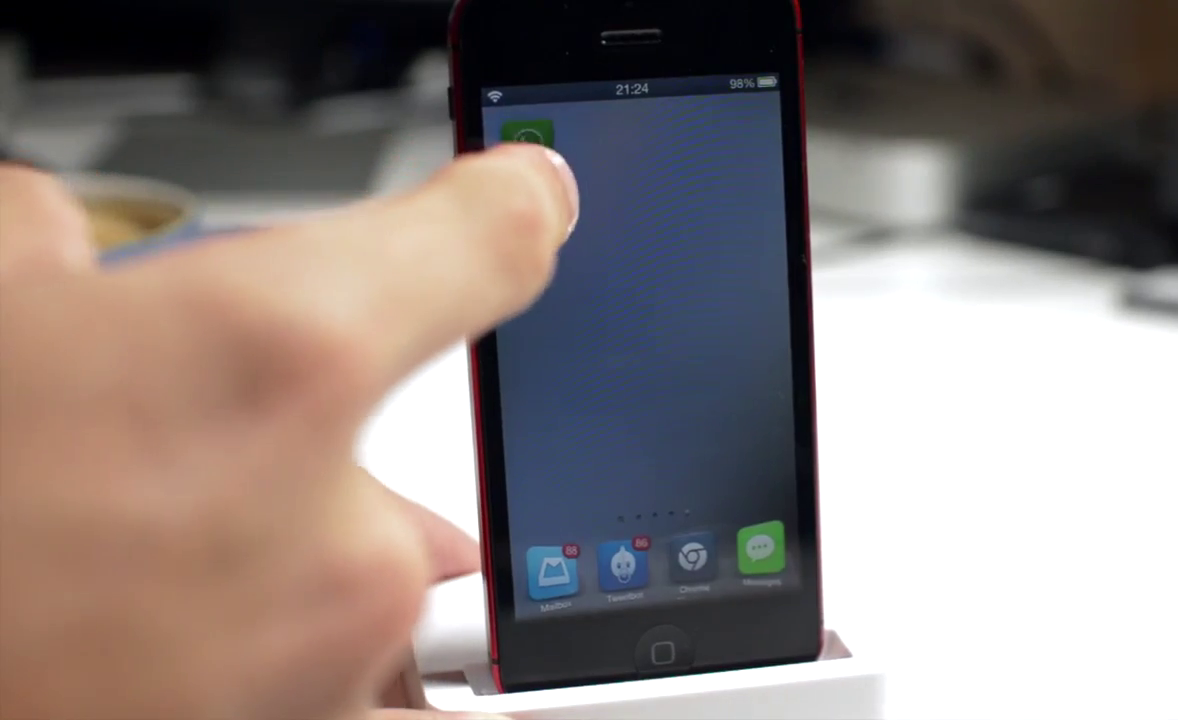
# Step: Launch WhatsApp on the phone and deny it contacts and push-notification access
pyautogui.click(527, 137)
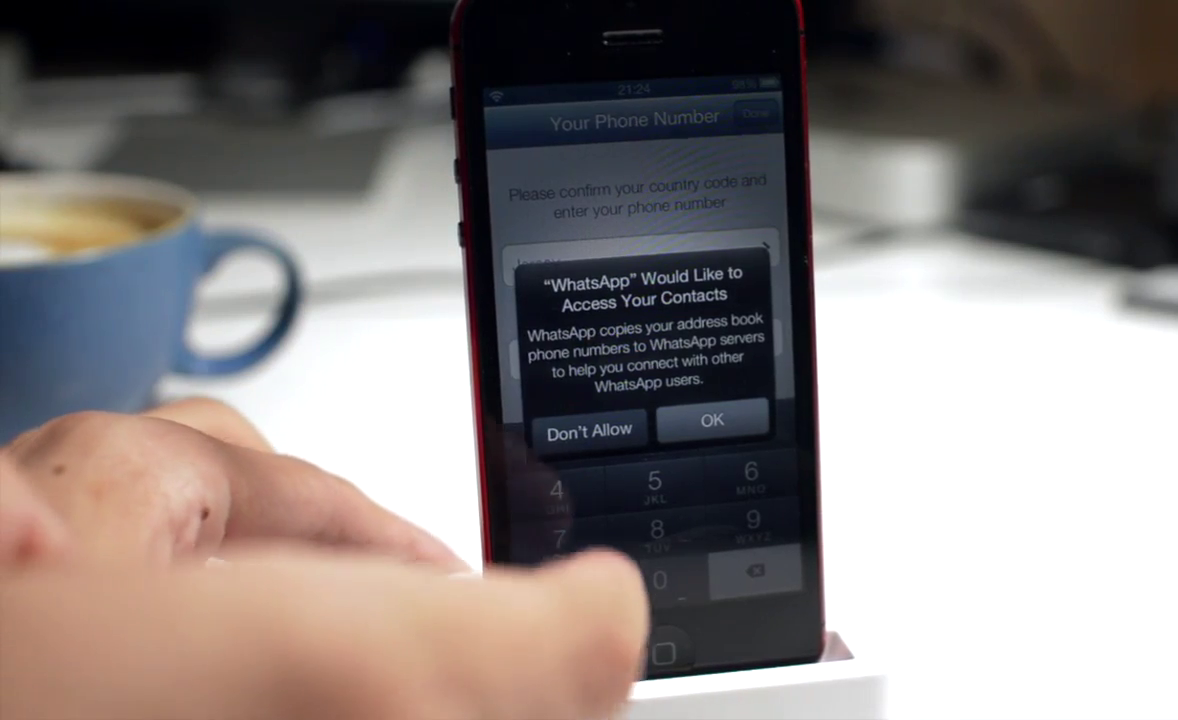
pyautogui.click(588, 428)
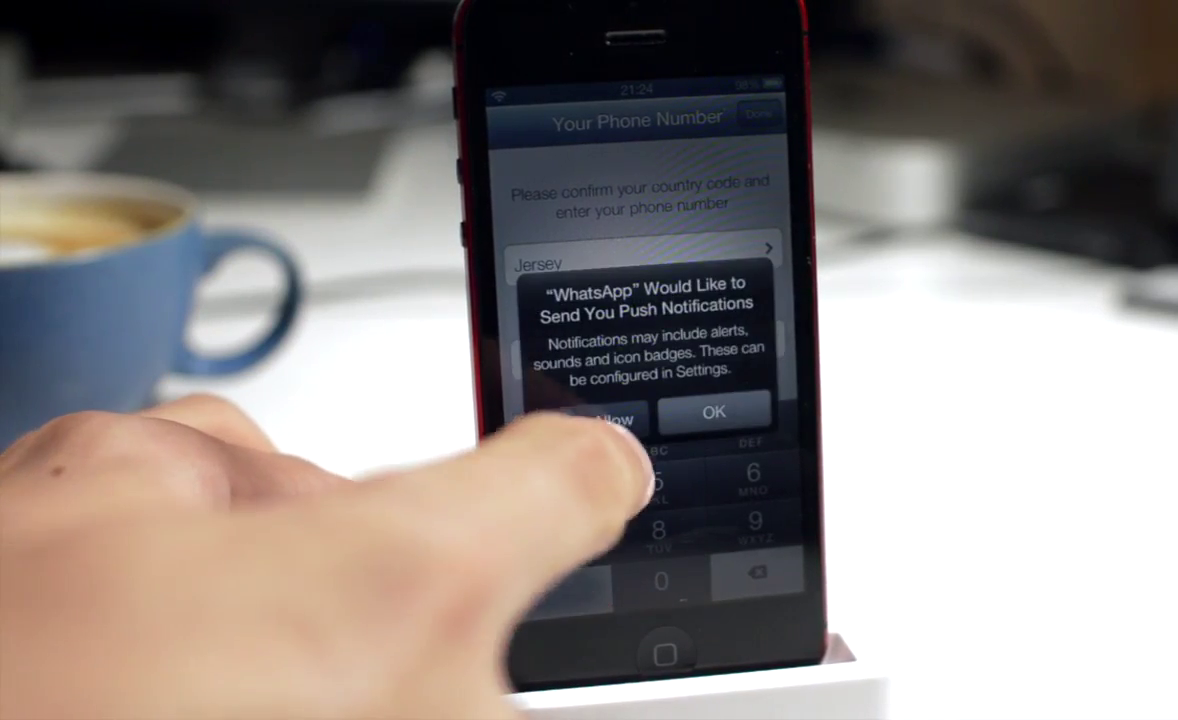
pyautogui.click(602, 415)
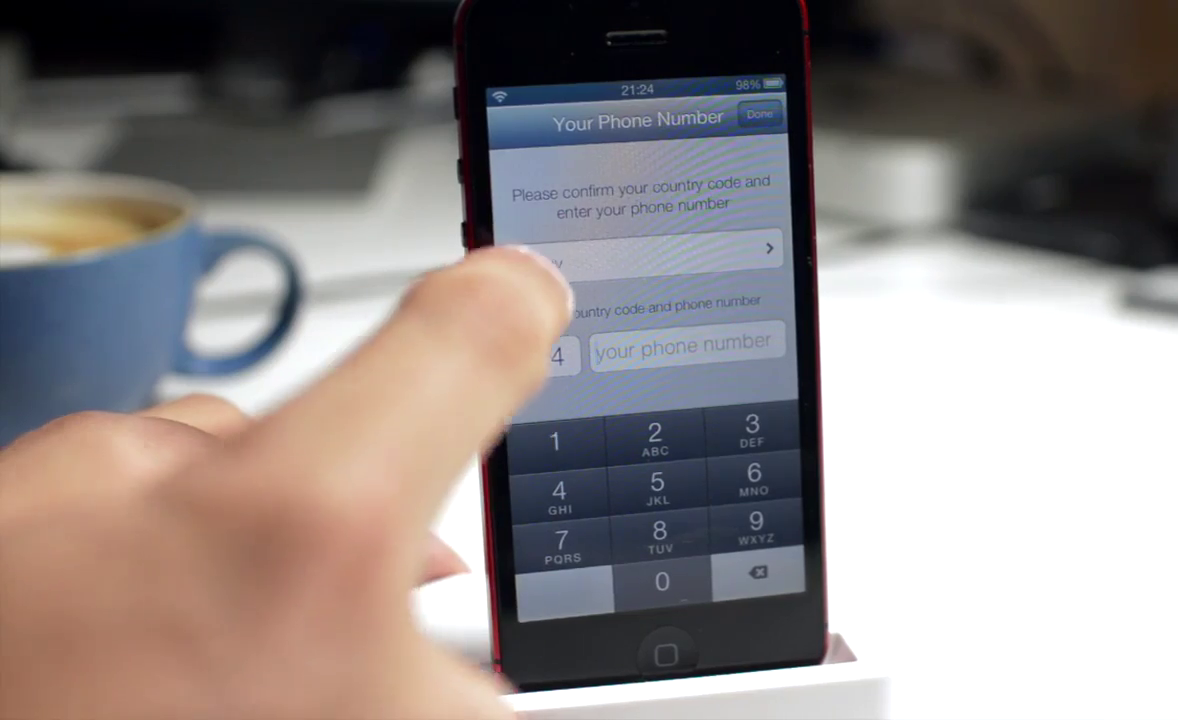
# Step: Check the country list, then enter the phone number on the registration screen
pyautogui.click(530, 263)
pyautogui.scroll(-3, 526, 342)
pyautogui.scroll(5, 526, 342)
pyautogui.click(538, 124)
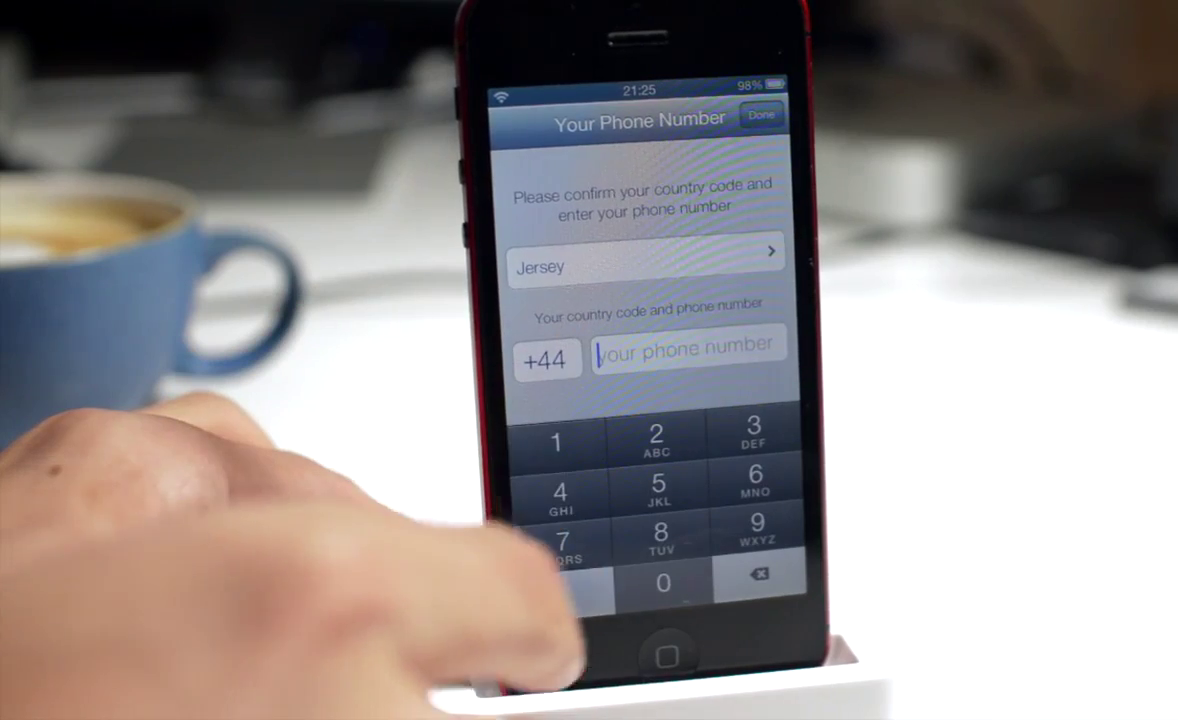
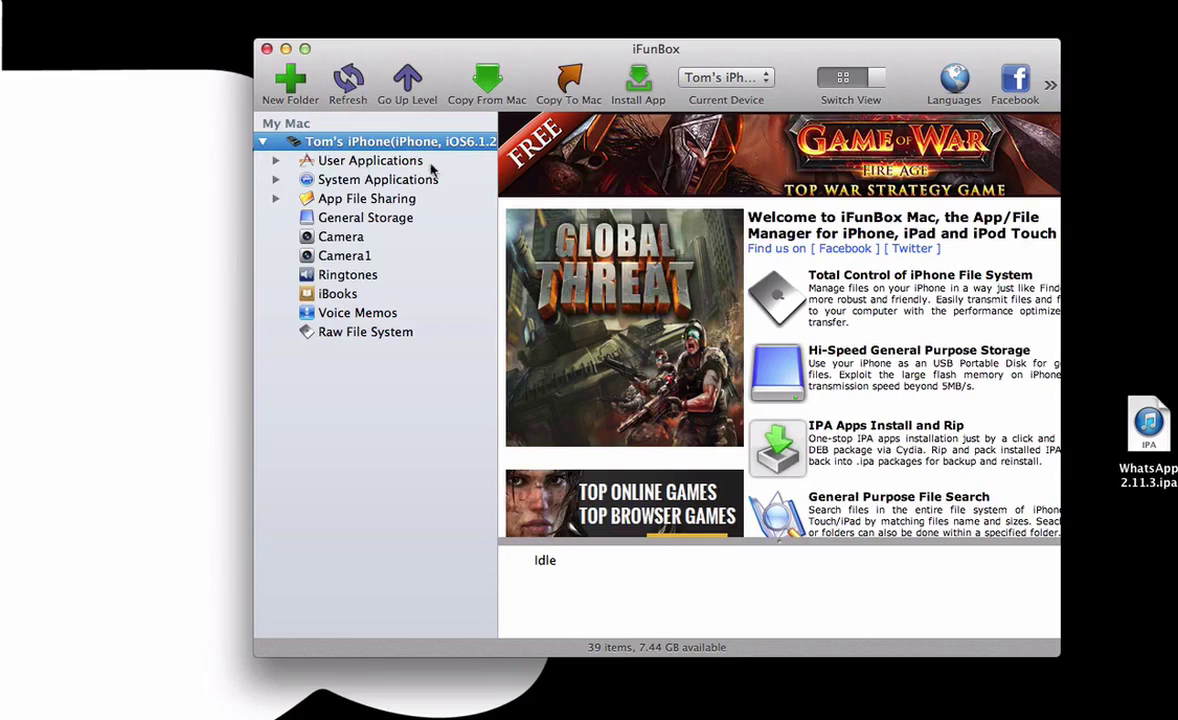
# Step: Copy the Library and Documents folders from the iPhone's WhatsApp app folder onto the desktop
pyautogui.click(372, 160)
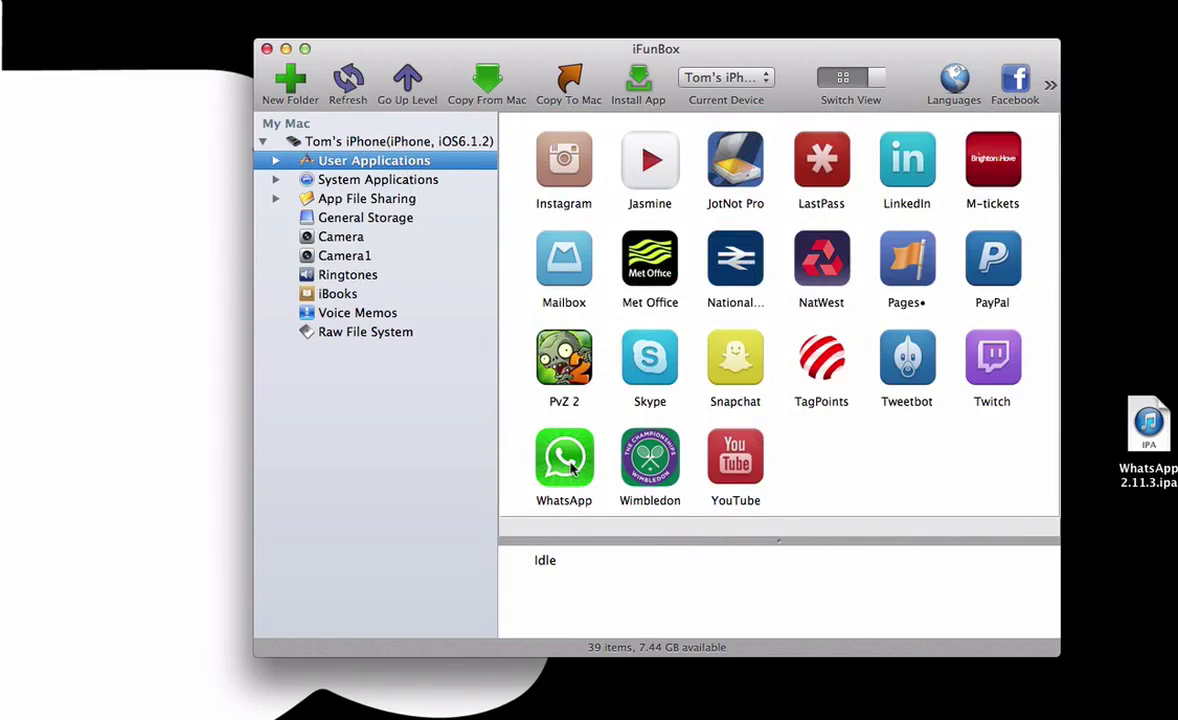
pyautogui.doubleClick(566, 462)
pyautogui.click(633, 157)
pyautogui.keyDown('super'); pyautogui.click(560, 169); pyautogui.keyUp('super')
pyautogui.moveTo(619, 158); pyautogui.dragTo(1116, 349)
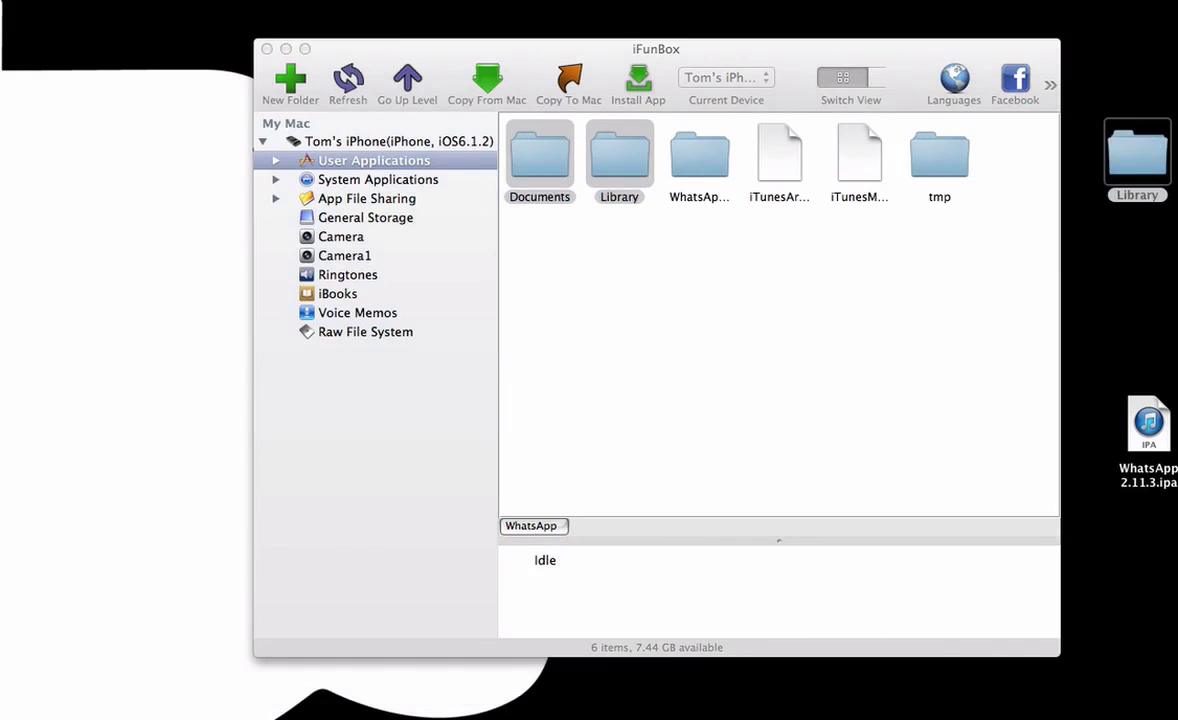
pyautogui.moveTo(1145, 225); pyautogui.dragTo(1114, 298)
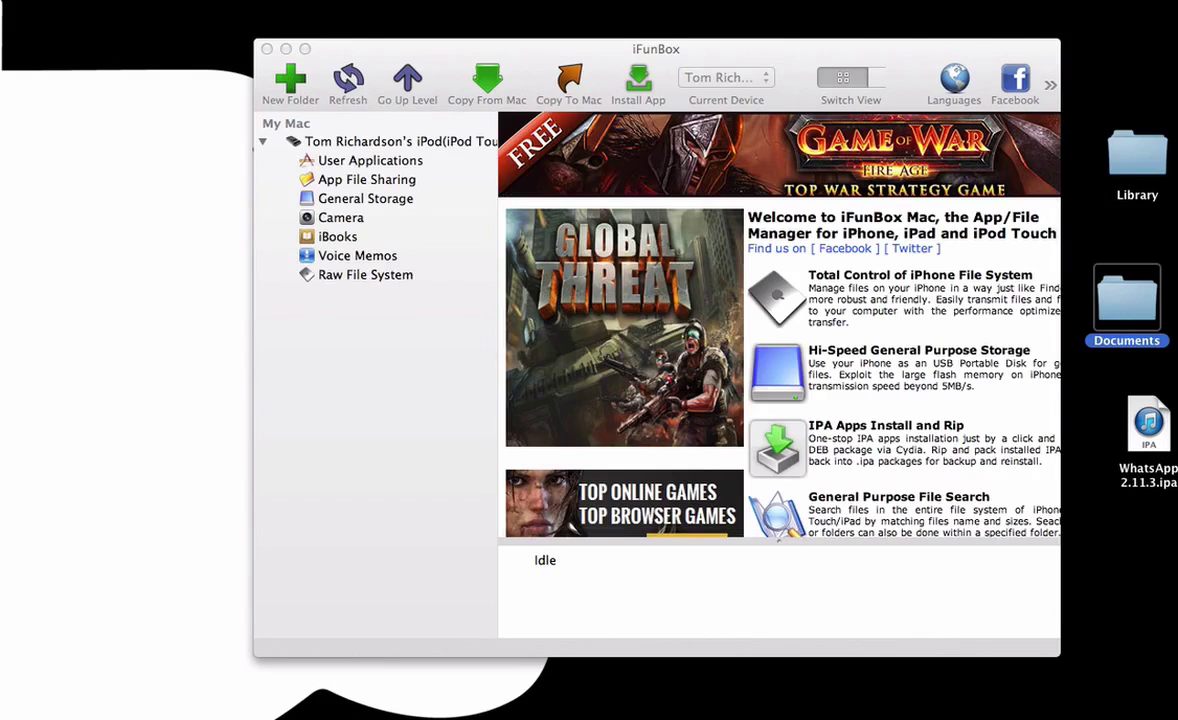
# Step: Switch to the iPod and open WhatsApp's app folder under User Applications
pyautogui.click(358, 170)
pyautogui.click(350, 140)
pyautogui.click(352, 160)
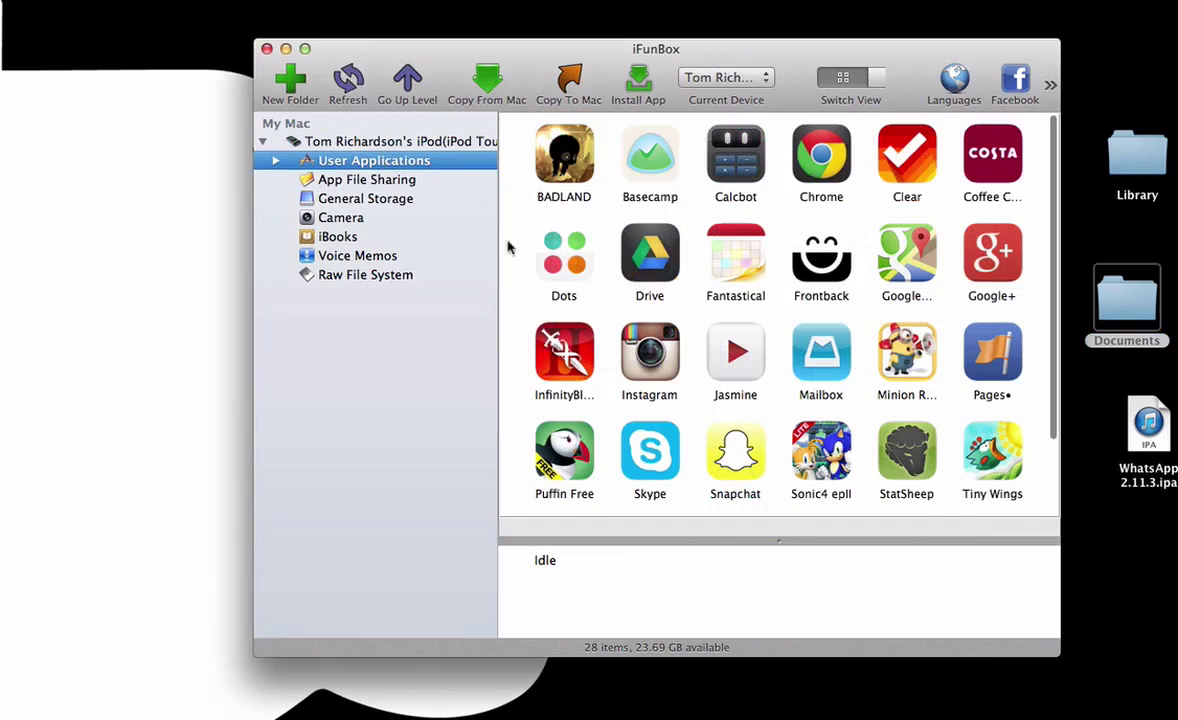
pyautogui.scroll(-3, 700, 330)
pyautogui.click(648, 462)
pyautogui.doubleClick(648, 468)
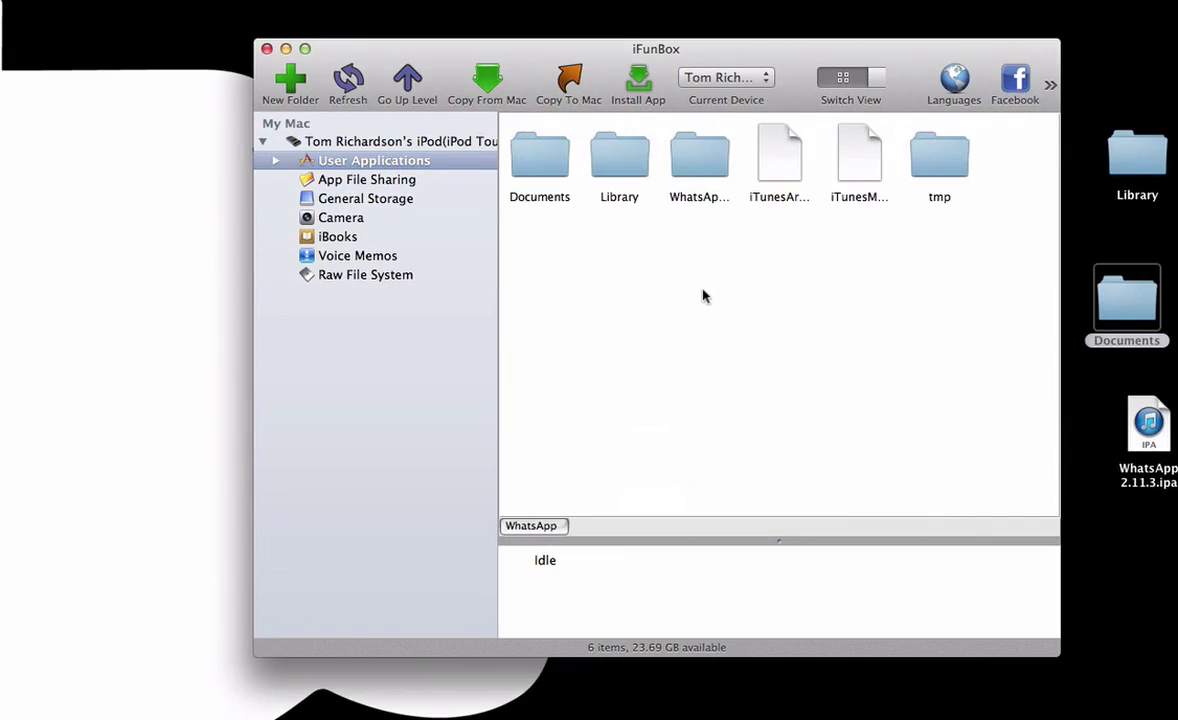
# Step: Delete the iPod WhatsApp's existing Documents and Library folders and copy in the desktop versions
pyautogui.keyDown('super'); pyautogui.click(1163, 148); pyautogui.keyUp('super')
pyautogui.moveTo(1140, 150); pyautogui.dragTo(650, 325)
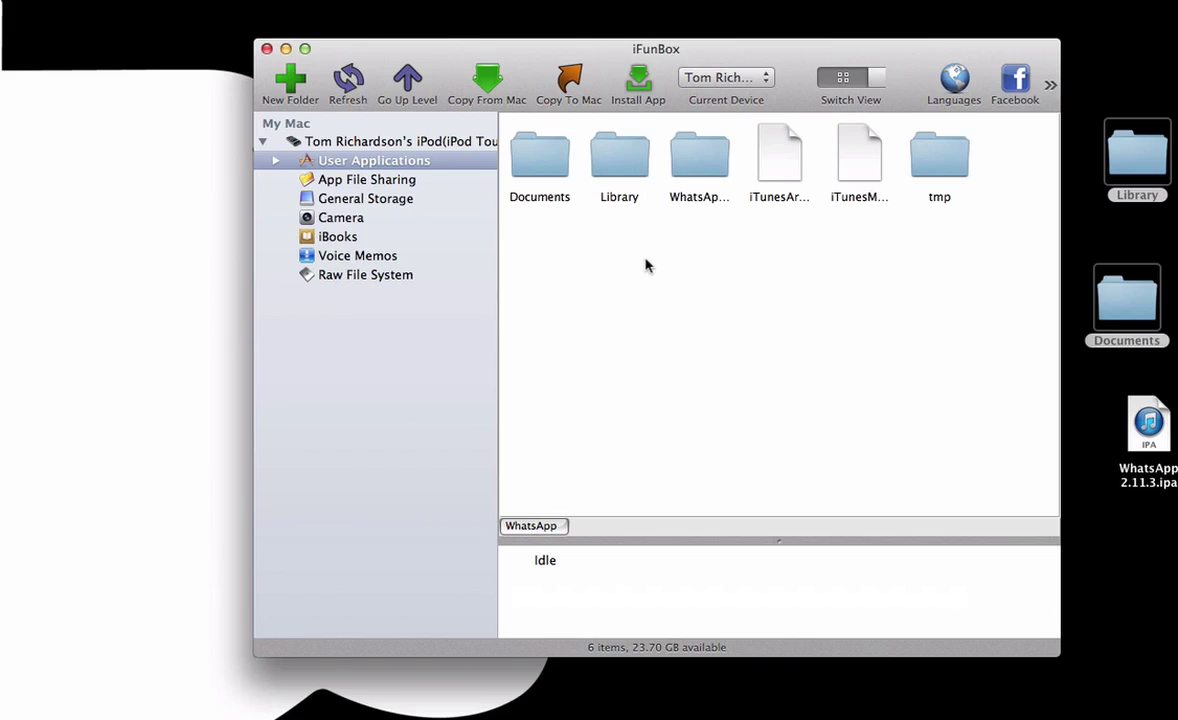
pyautogui.moveTo(645, 265); pyautogui.dragTo(549, 158)
pyautogui.rightClick(545, 155)
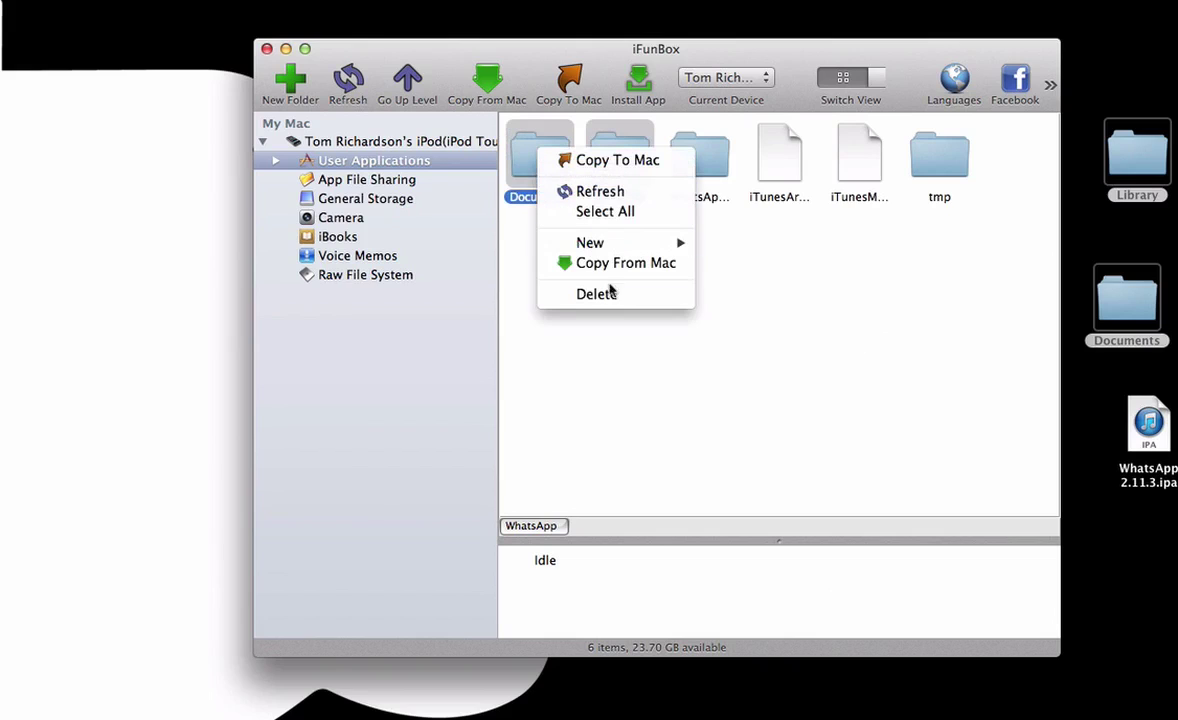
pyautogui.click(616, 295)
pyautogui.click(726, 228)
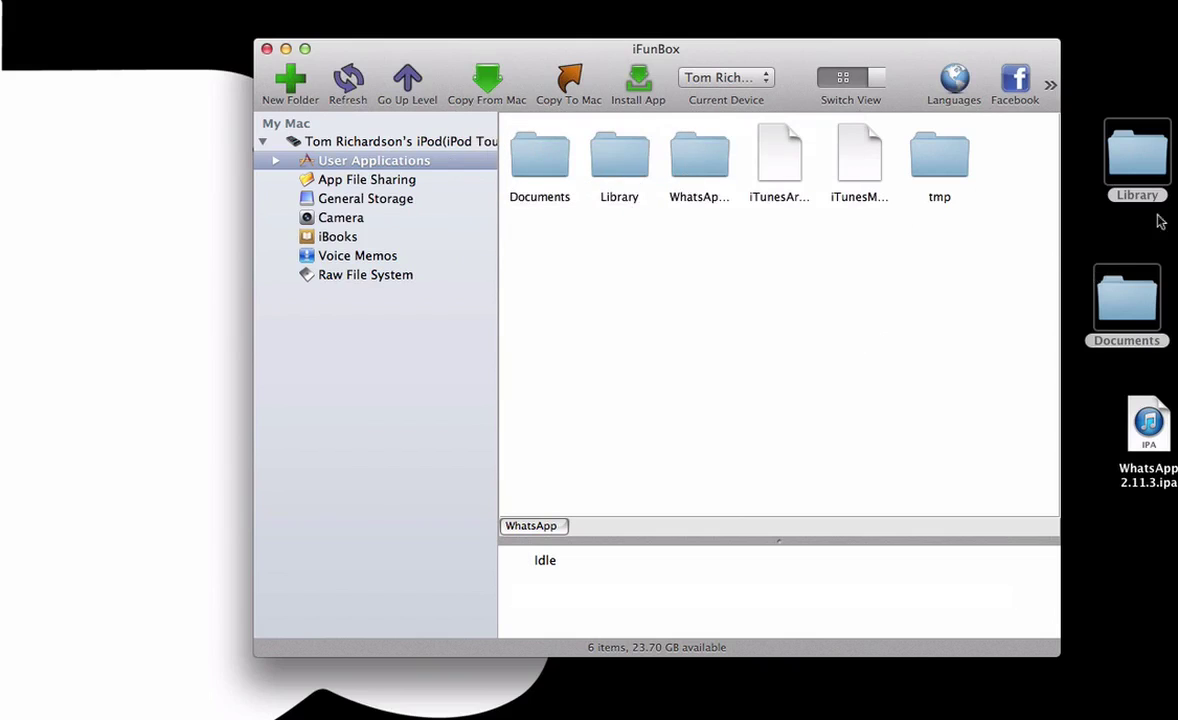
pyautogui.moveTo(1152, 170); pyautogui.dragTo(726, 281)
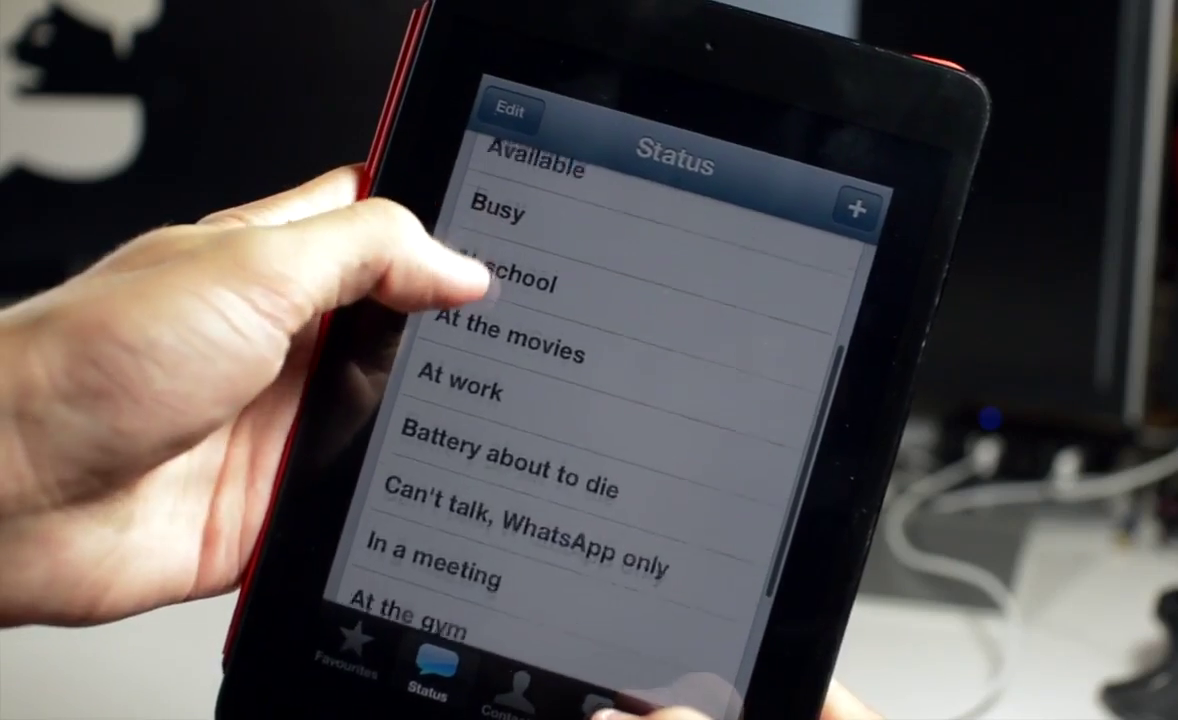
# Step: Scroll up through the WhatsApp Status screen on the iPad
pyautogui.scroll(3, 600, 400)
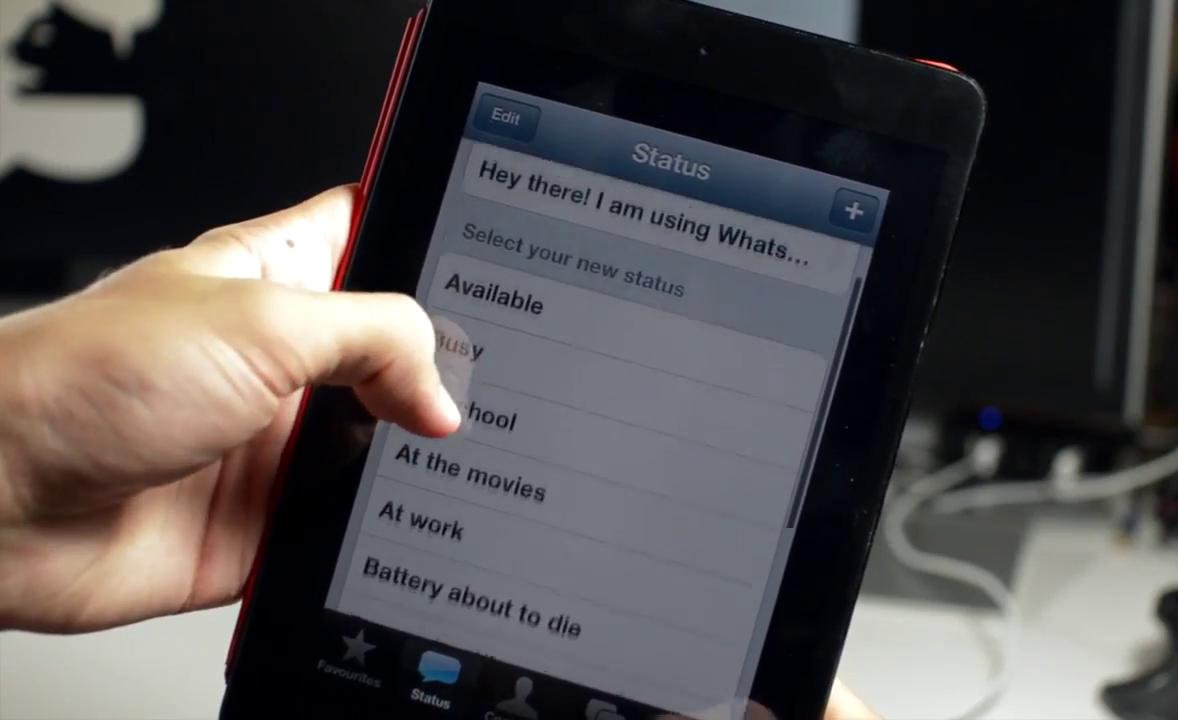